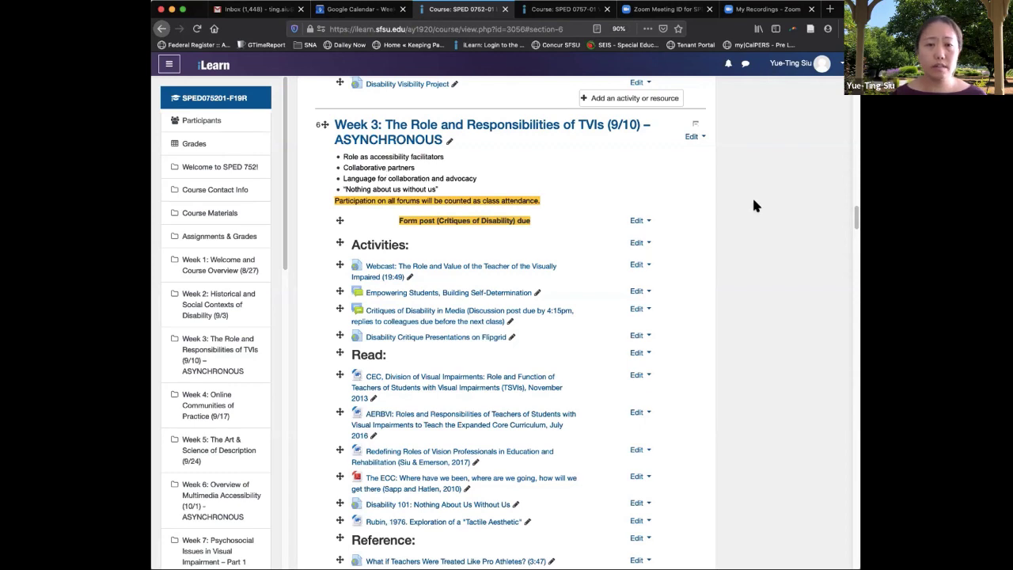
- Scroll down the course page to the Week 3 asynchronous section
scroll(754, 206, down, 1)
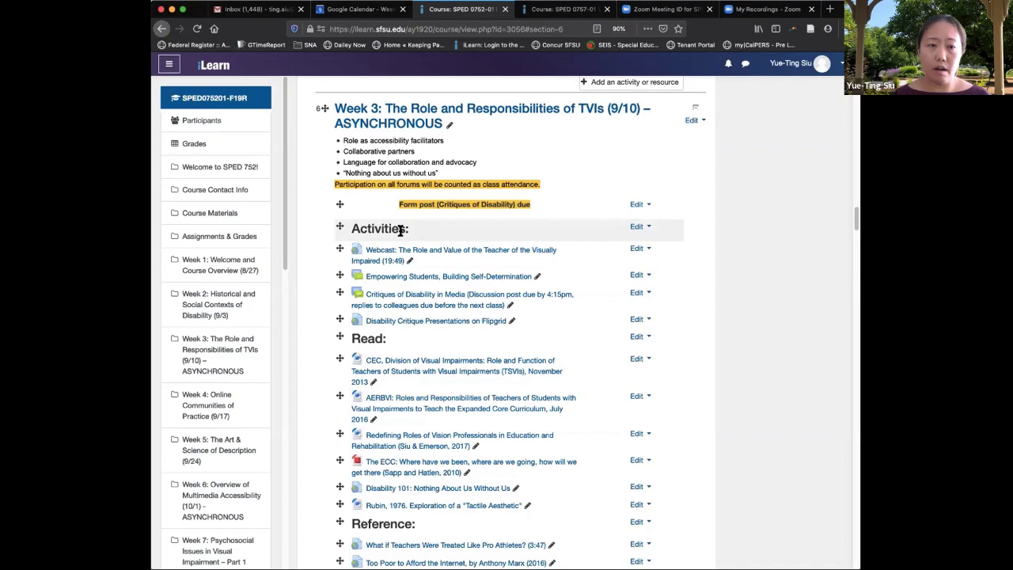
- Open the Activities: label's settings and check the heading's paragraph style, changing nothing
click(642, 228)
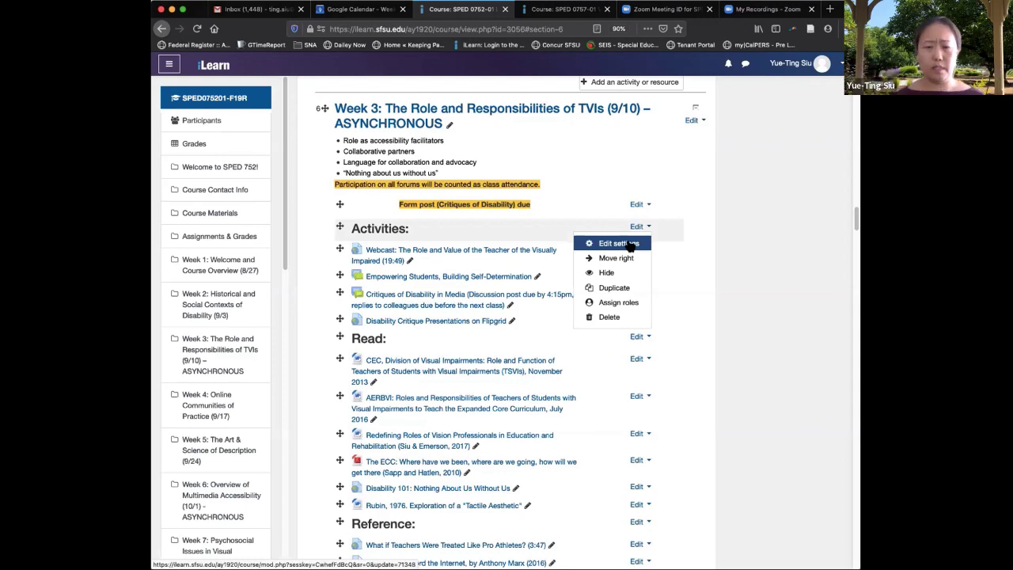
click(629, 244)
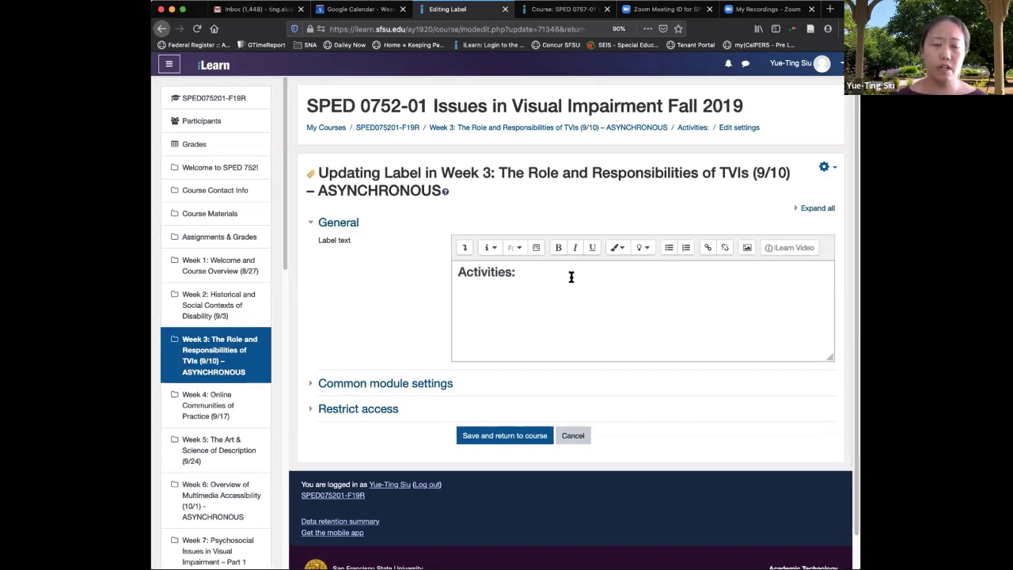
click(531, 272)
drag(525, 272, 456, 274)
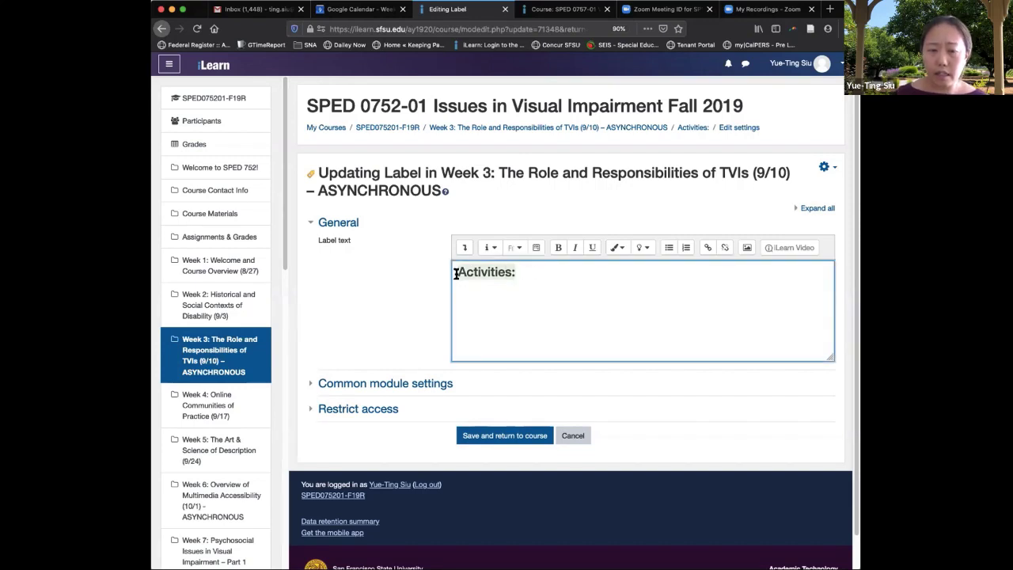
click(492, 249)
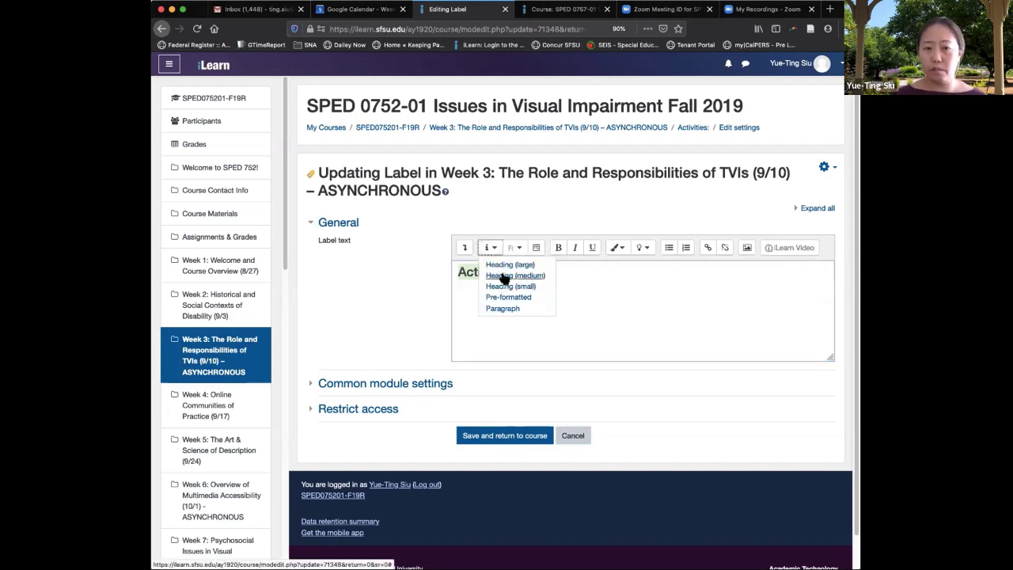
click(611, 310)
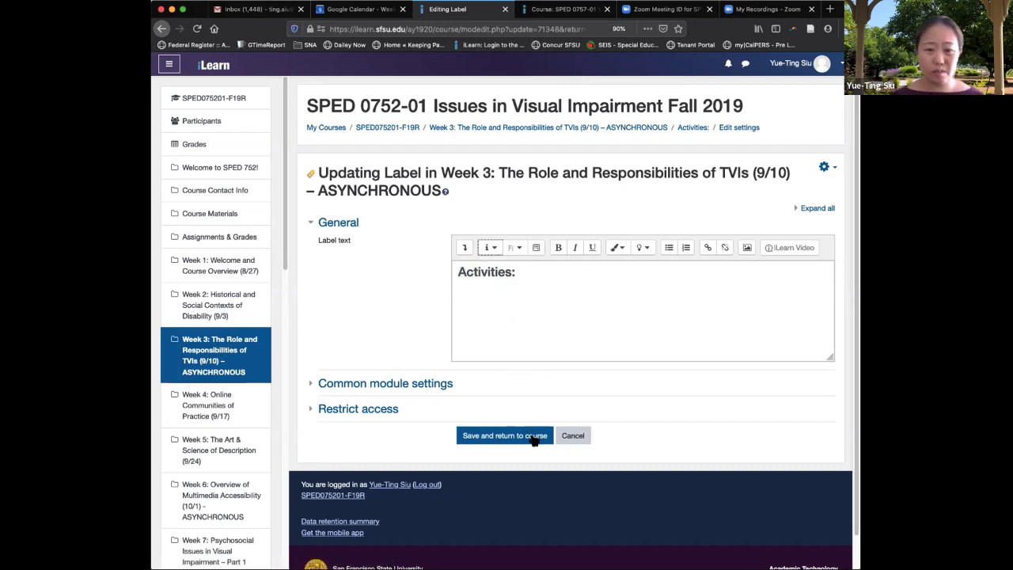
- Cancel the Updating Label page without saving, back to the Week 3 section
click(574, 437)
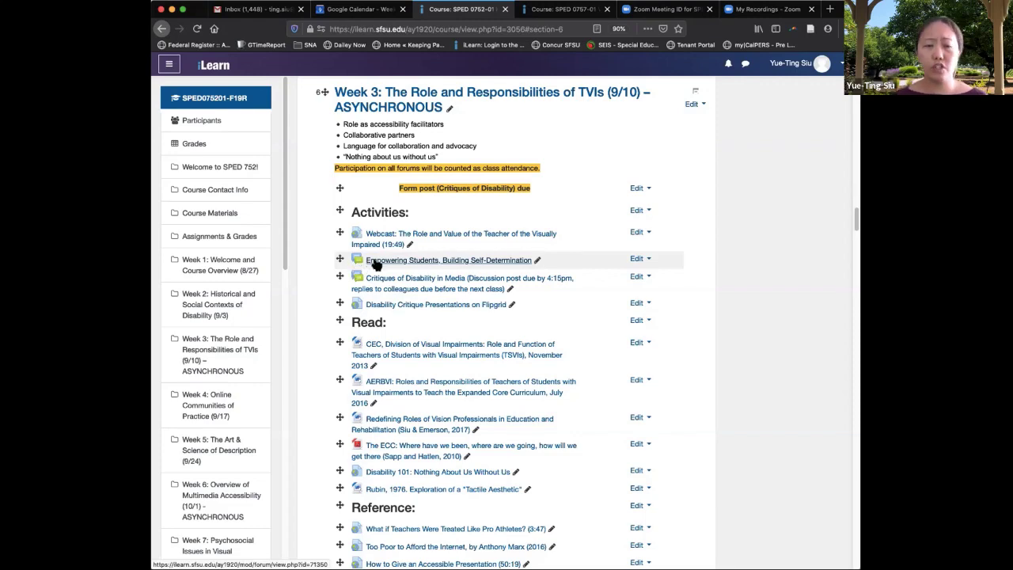
- Review the Empowering Students, Building Self-Determination forum's prompt and student discussion topics
click(376, 261)
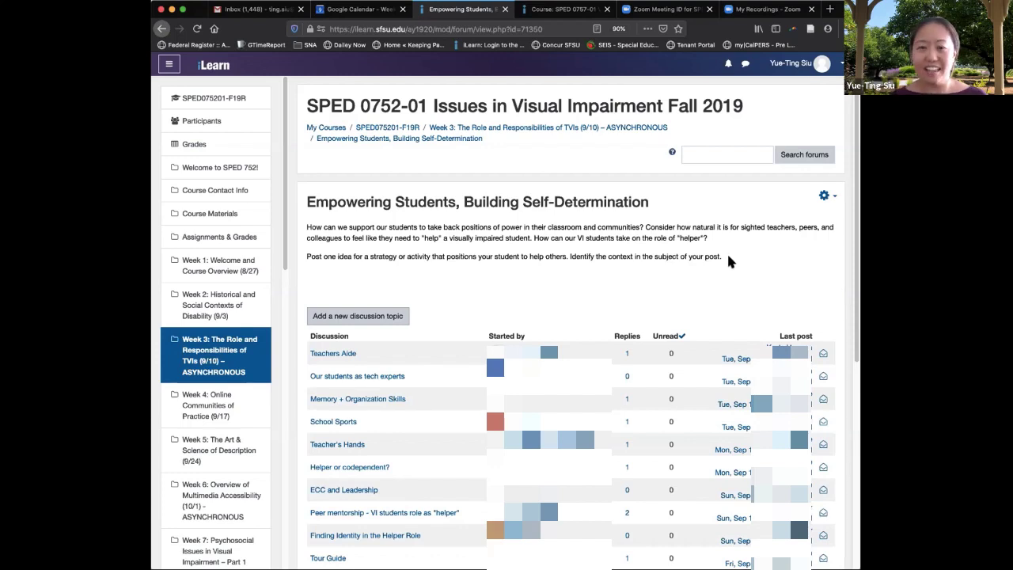
drag(728, 257, 567, 257)
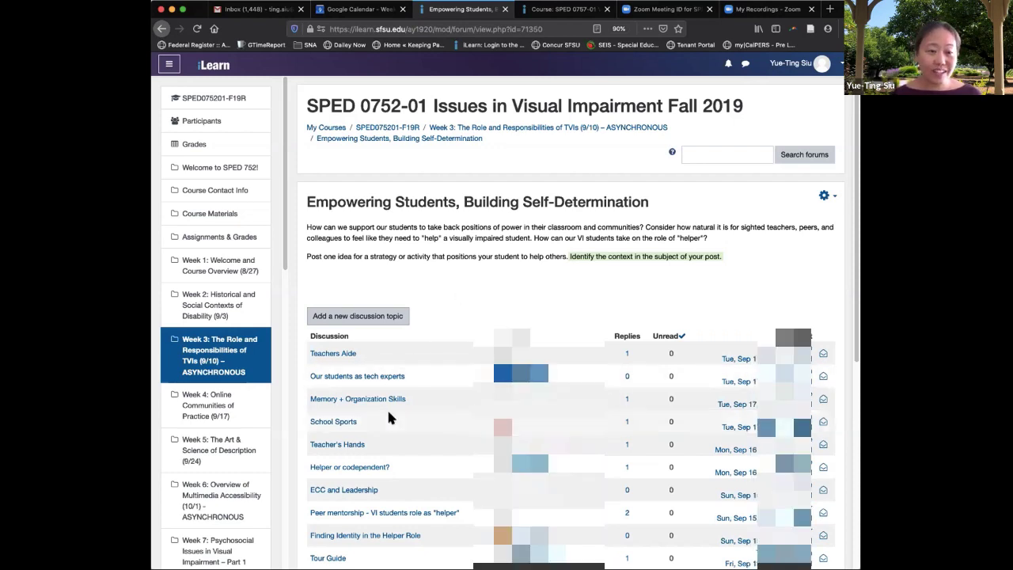
scroll(386, 407, down, 3)
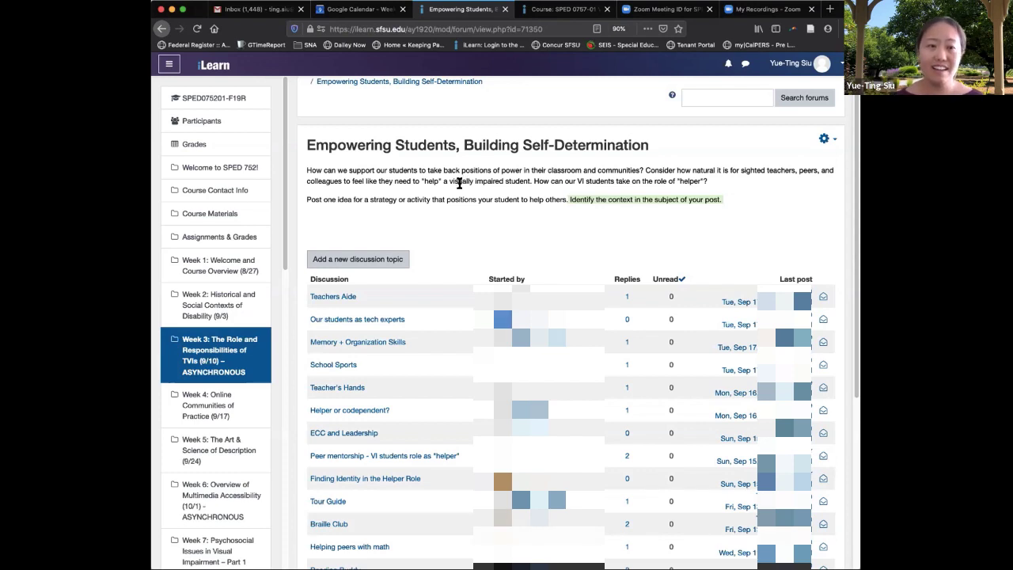
click(471, 221)
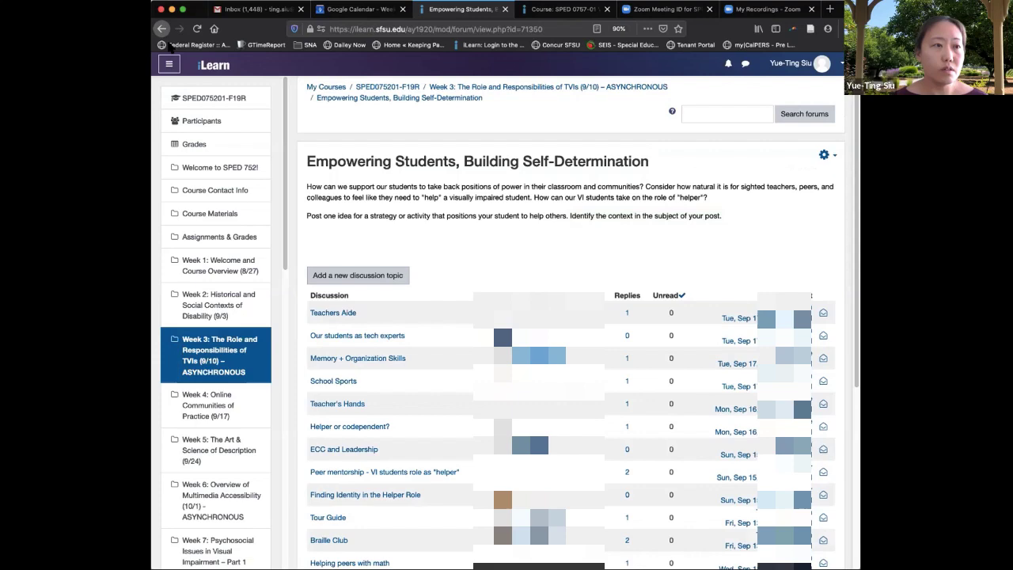
- Return to the Week 3 section and open the Critiques of Disability in Media forum
click(161, 28)
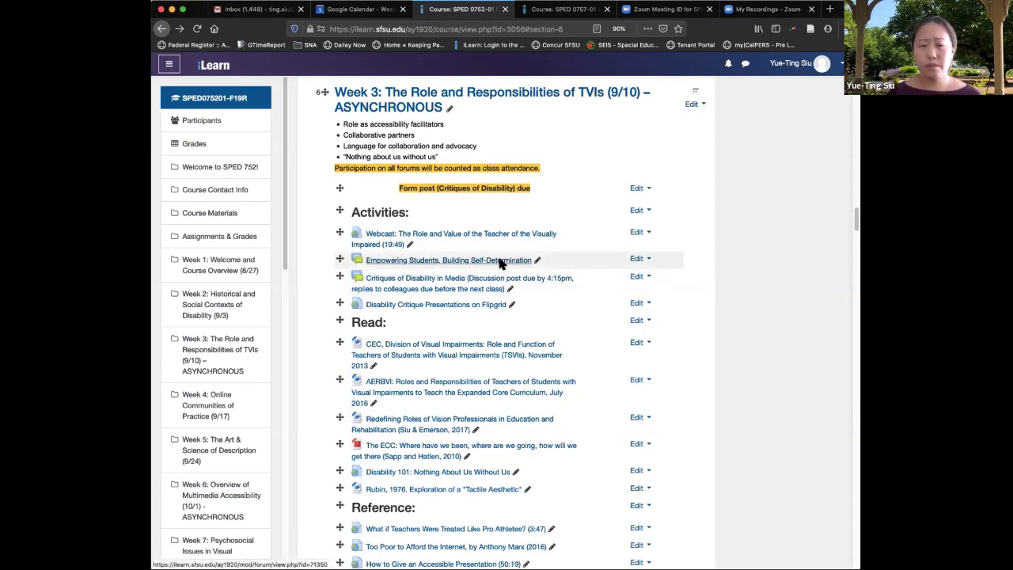
scroll(500, 264, down, 1)
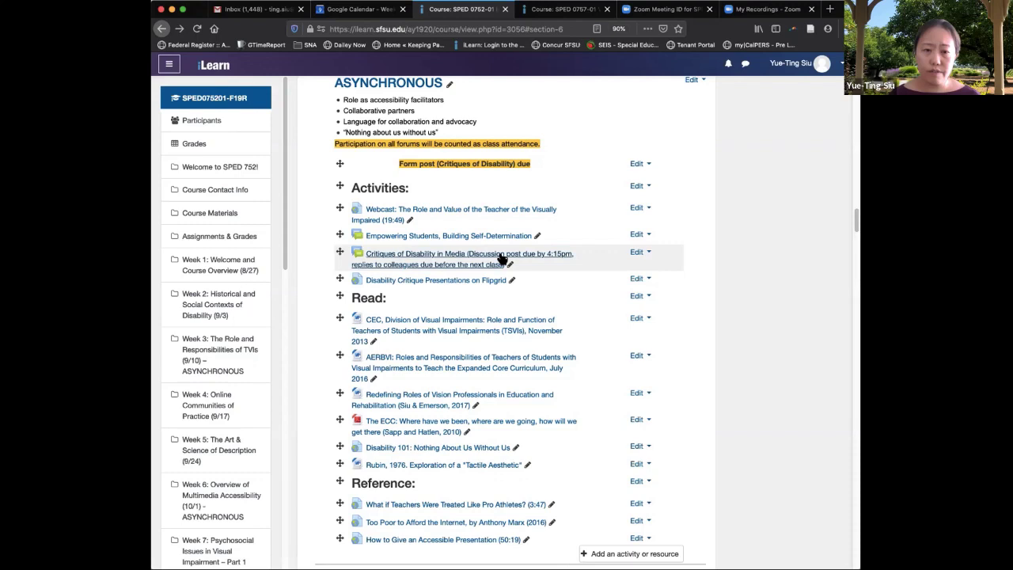
click(453, 266)
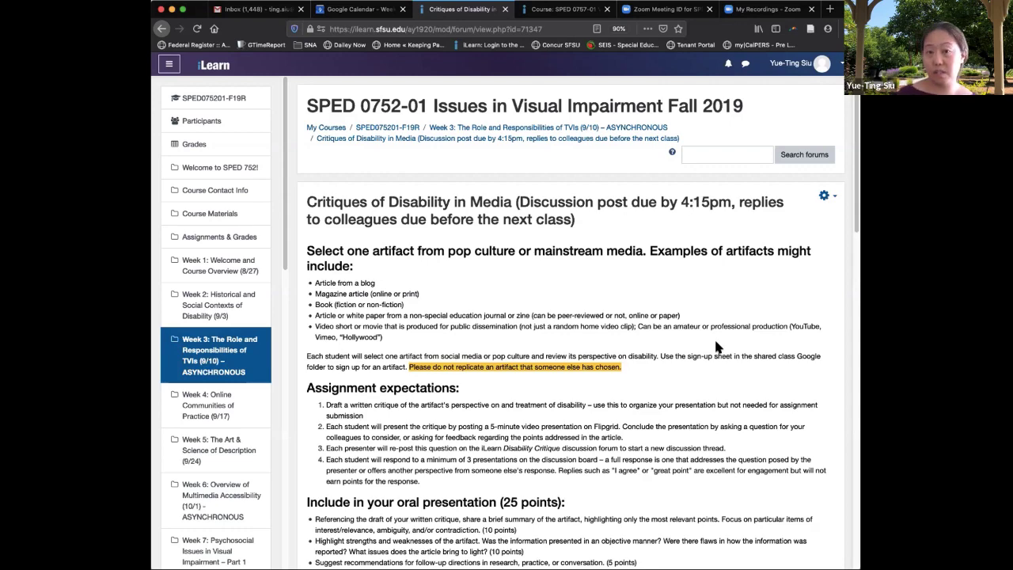
- Read the Critiques forum's criteria down to the 45 Total Points Possible, then return
scroll(716, 347, down, 1)
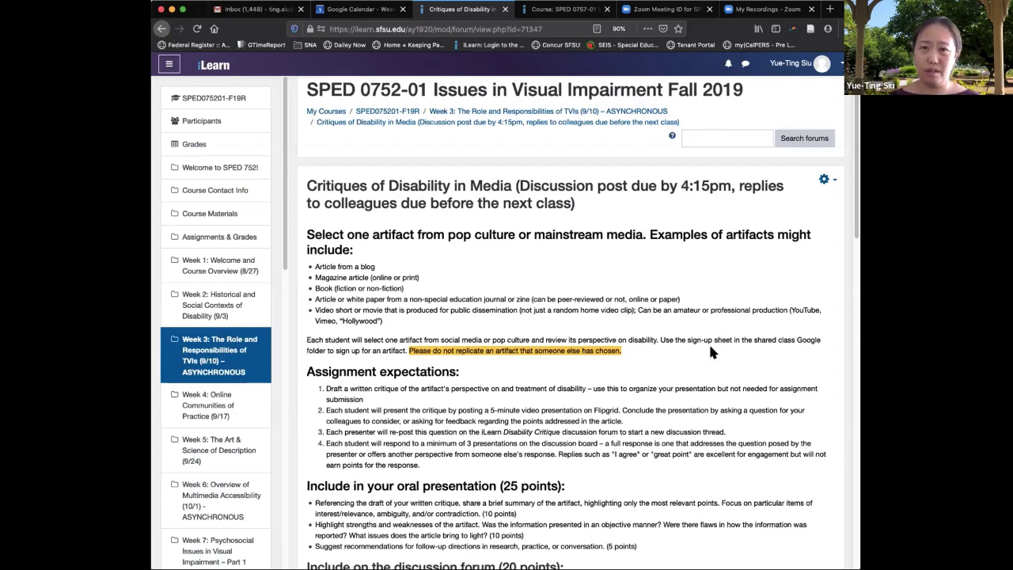
scroll(710, 352, down, 1)
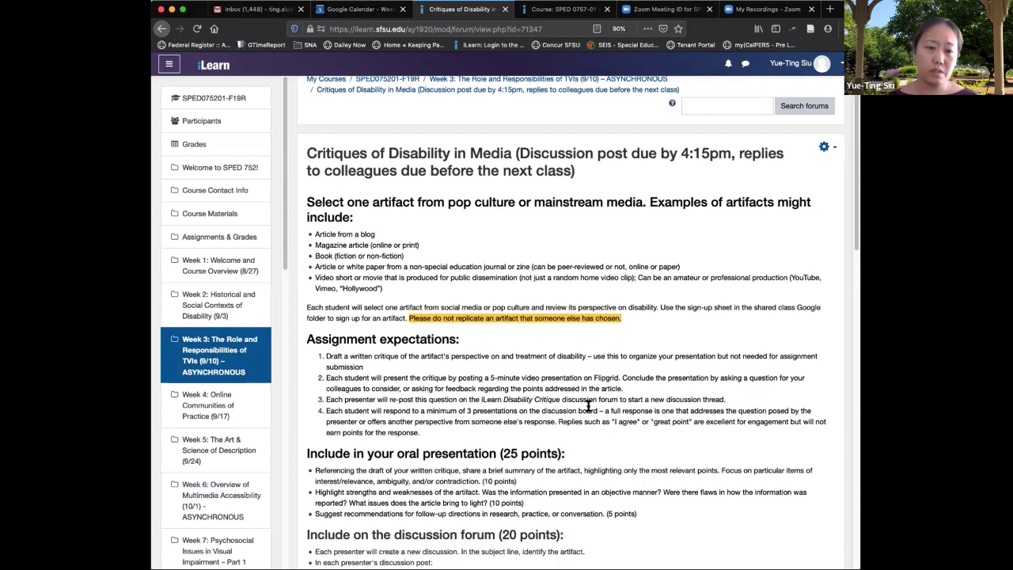
scroll(634, 396, down, 1)
scroll(598, 416, down, 1)
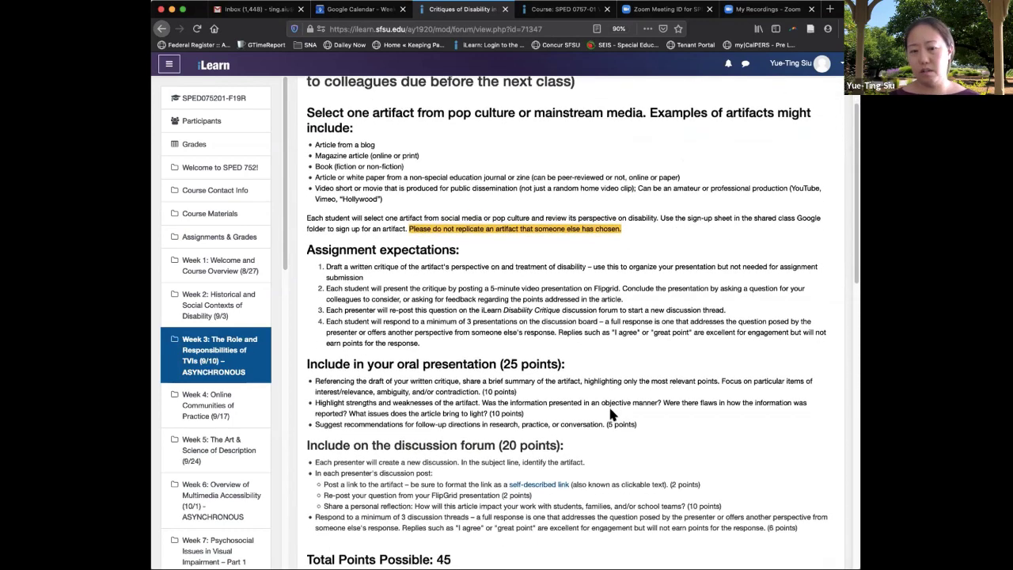
scroll(610, 413, down, 2)
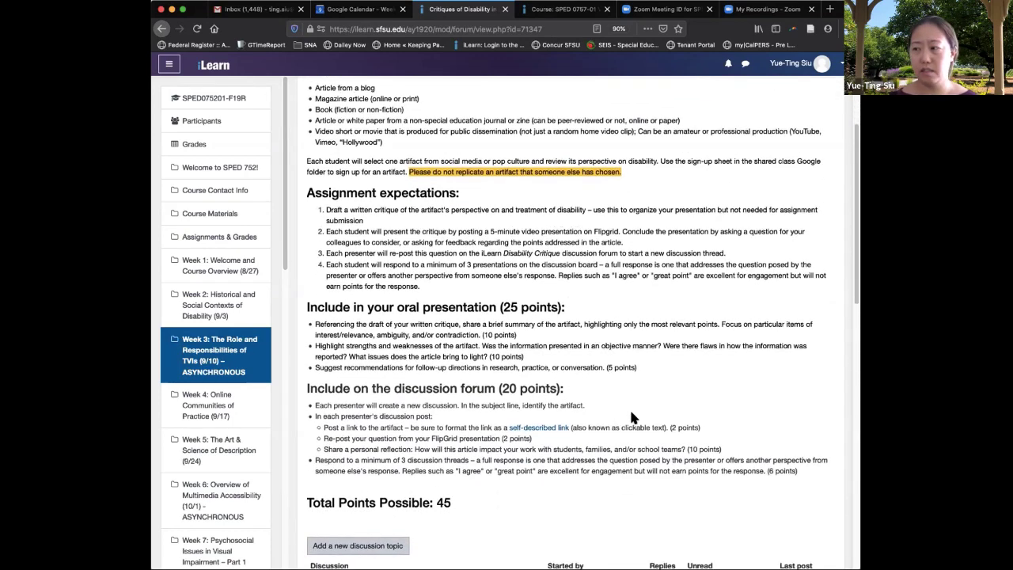
key(alt+Left)
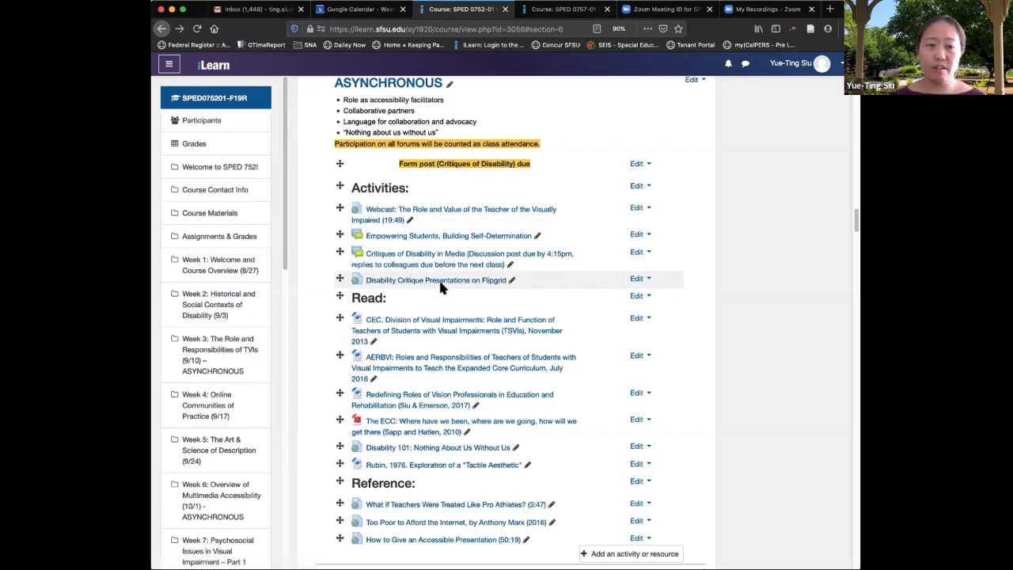
- Open the Disability Critique Presentations Flipgrid topic and scroll to its 15 responses
click(429, 281)
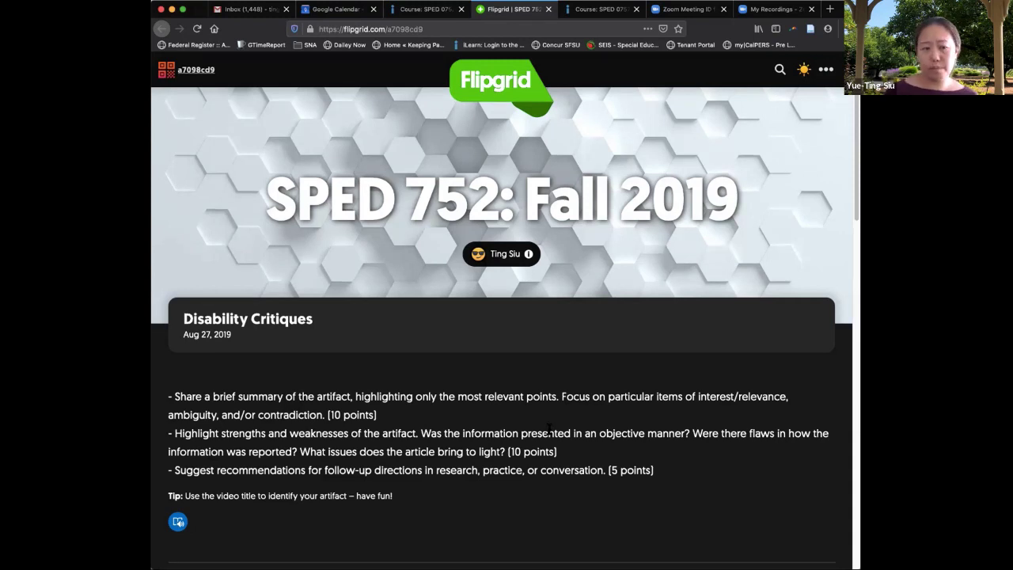
scroll(557, 451, down, 1)
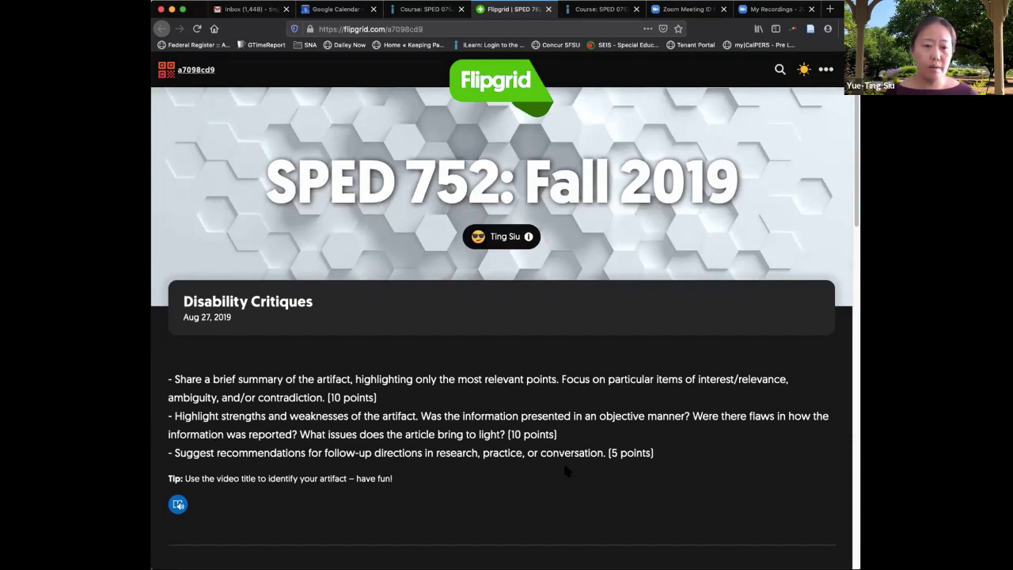
scroll(565, 466, down, 1)
scroll(565, 468, down, 2)
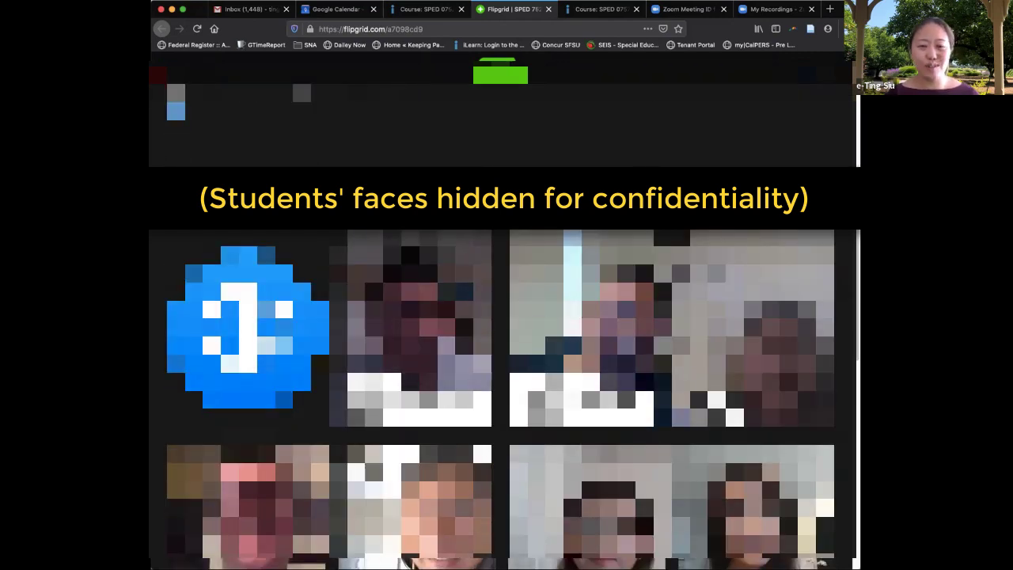
- Browse the grid of student video responses, then close the Flipgrid tab
scroll(501, 396, down, 1)
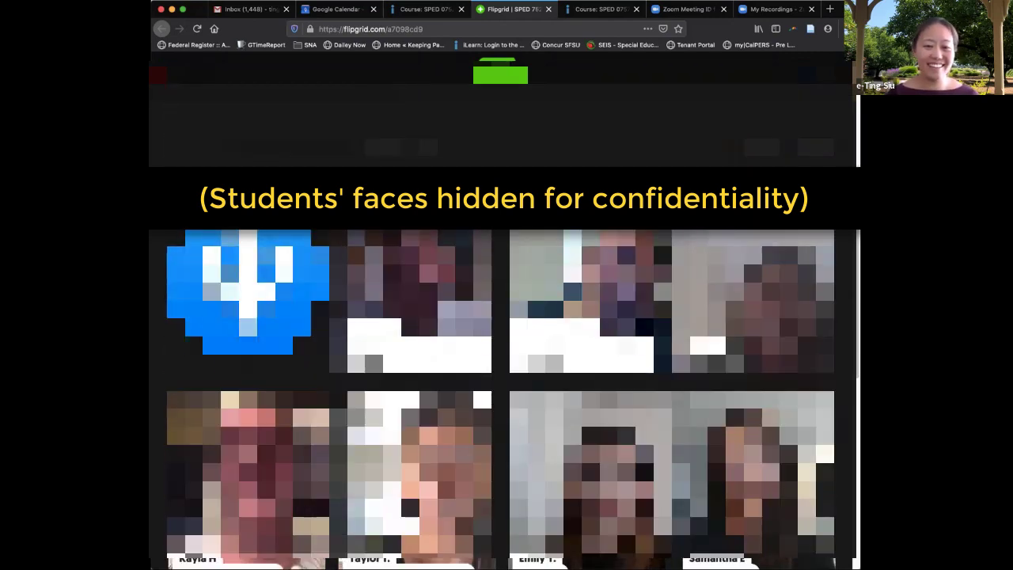
scroll(501, 396, down, 1)
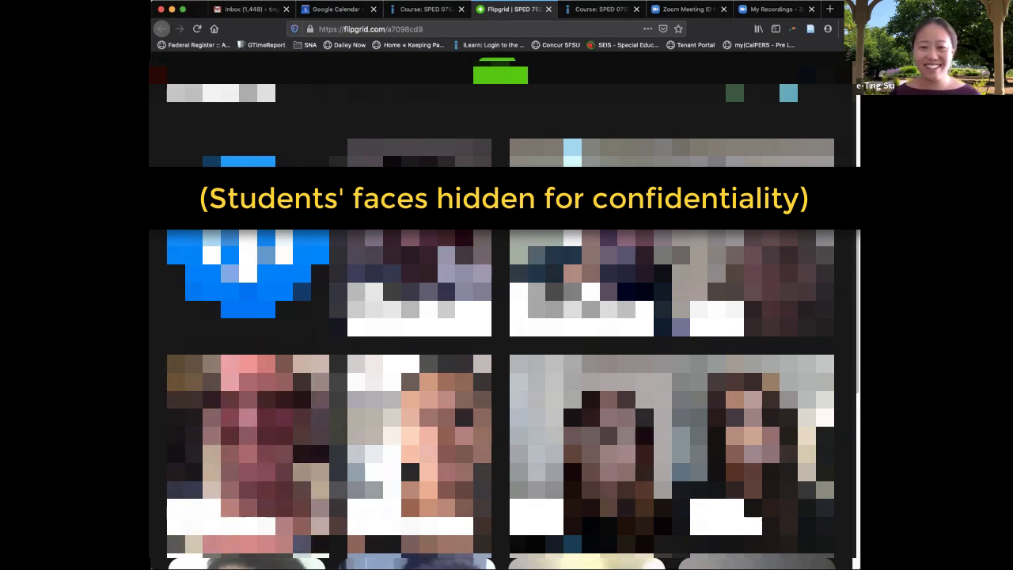
scroll(501, 396, down, 1)
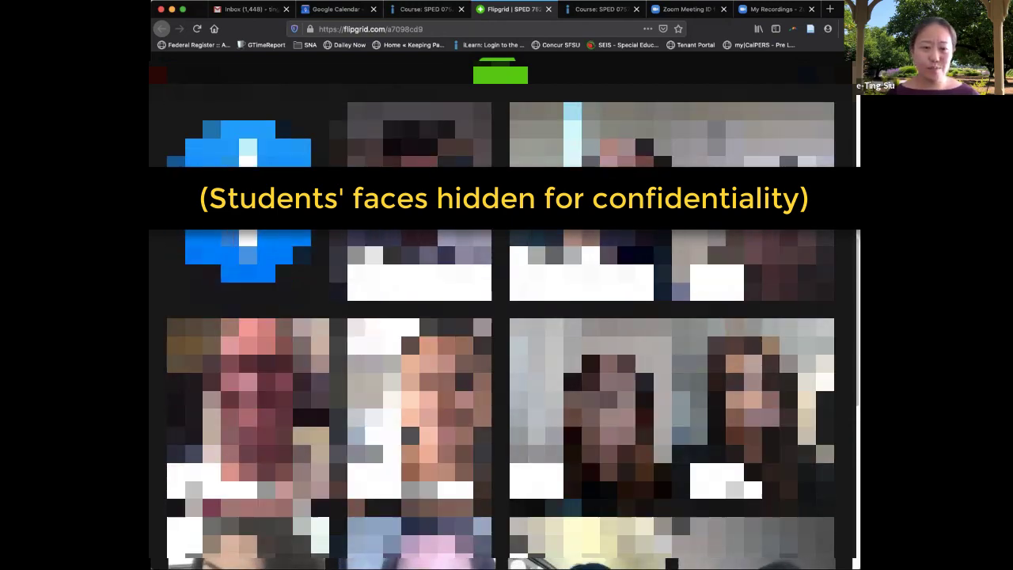
scroll(500, 395, down, 1)
scroll(500, 396, down, 2)
scroll(501, 396, down, 1)
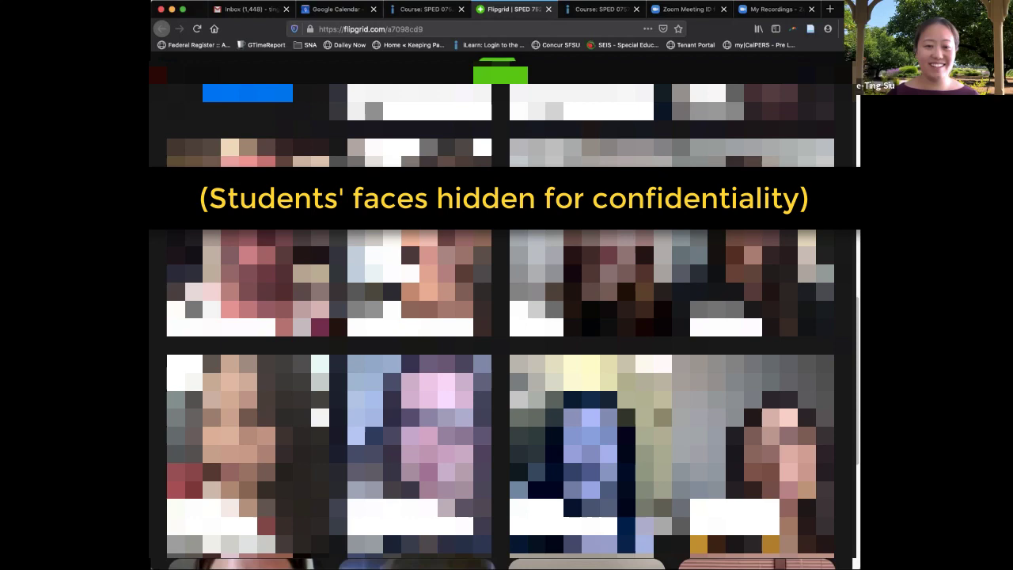
scroll(500, 396, down, 1)
scroll(501, 396, down, 1)
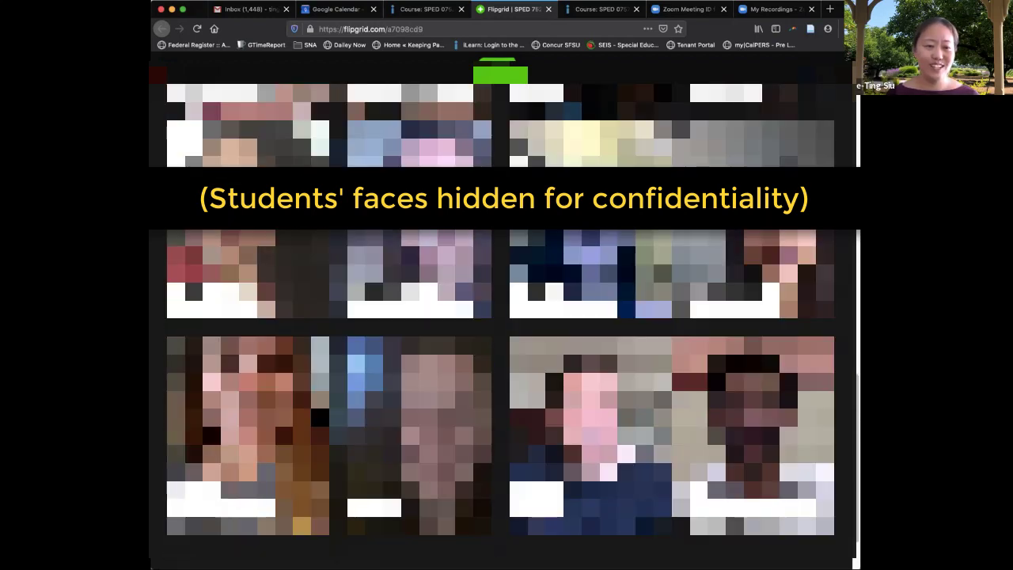
scroll(826, 501, down, 1)
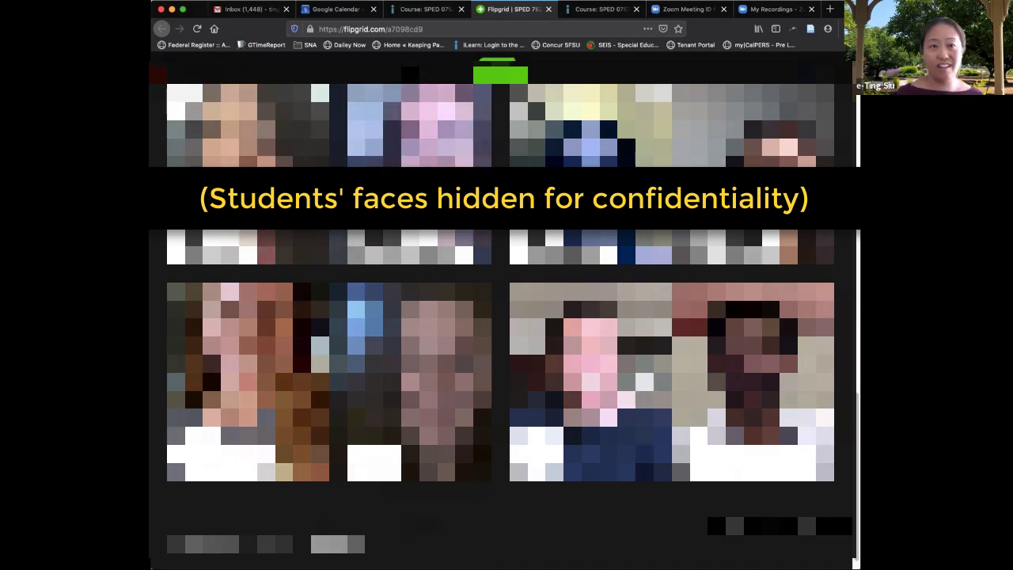
scroll(500, 316, up, 1)
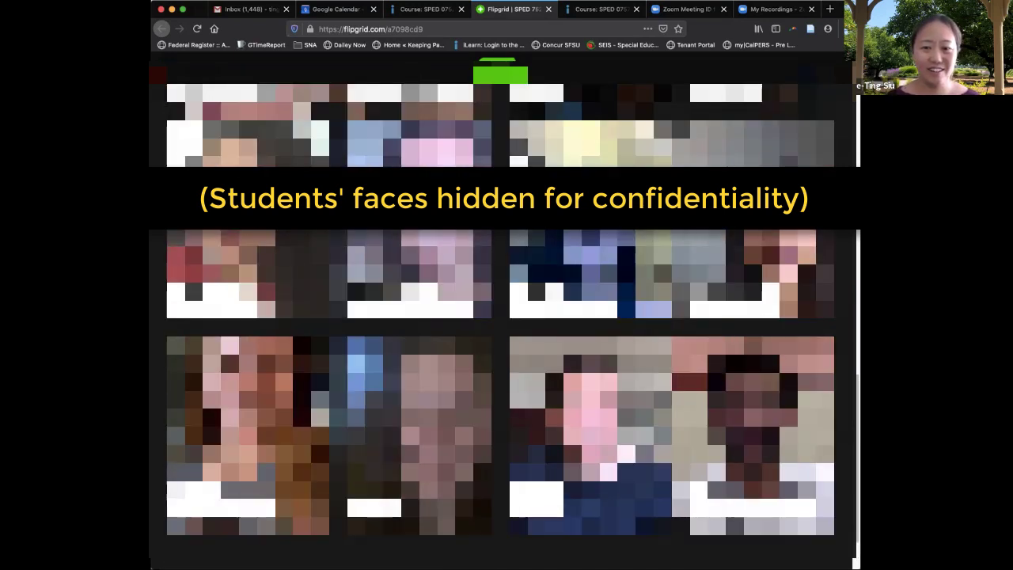
scroll(501, 357, up, 5)
scroll(501, 356, up, 2)
scroll(500, 356, up, 1)
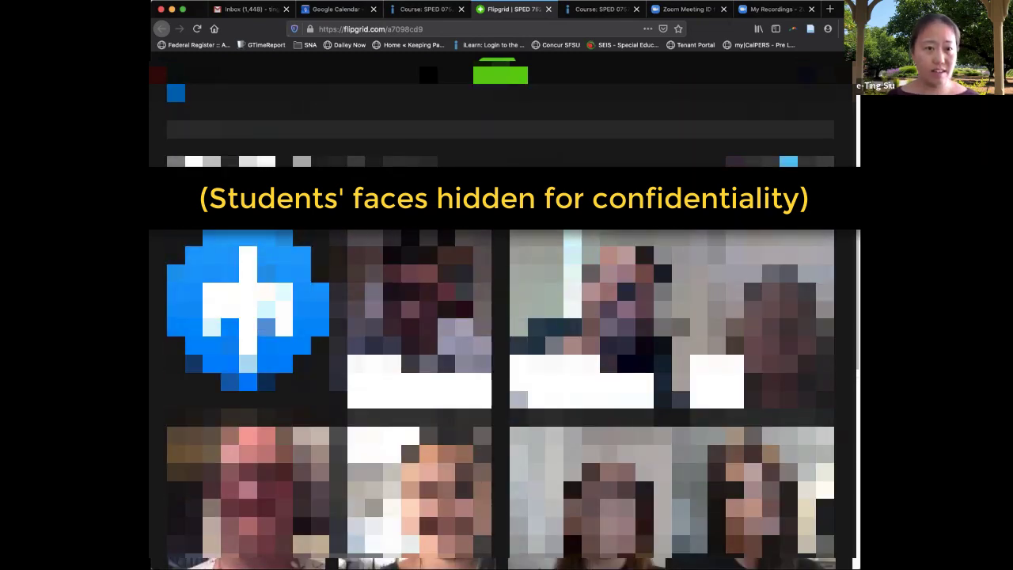
key(super+w)
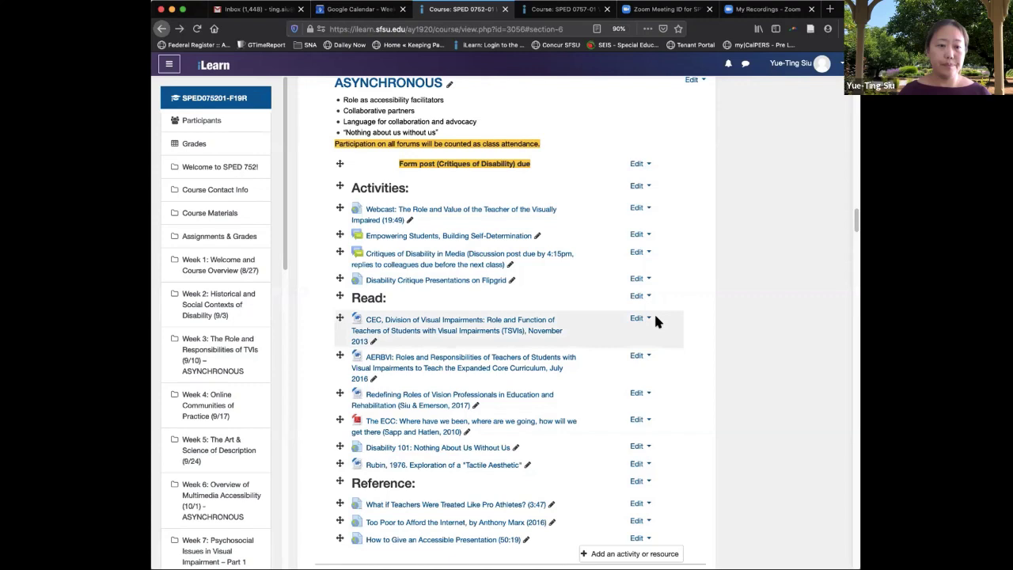